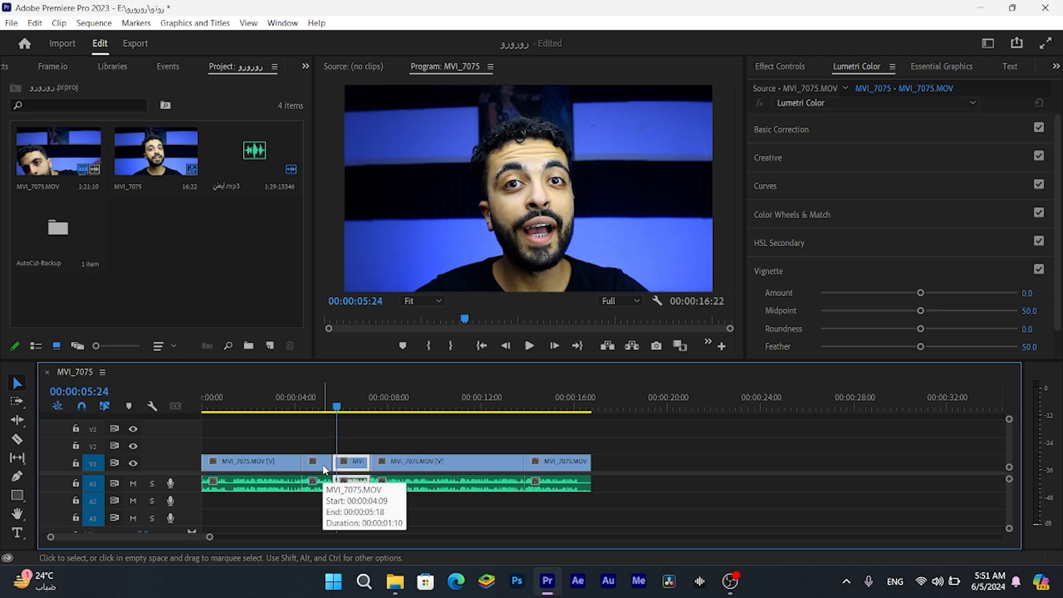
Replace the second clip on V1 with an After Effects composition and save the new After Effects project as bb.
right_click(322, 464)
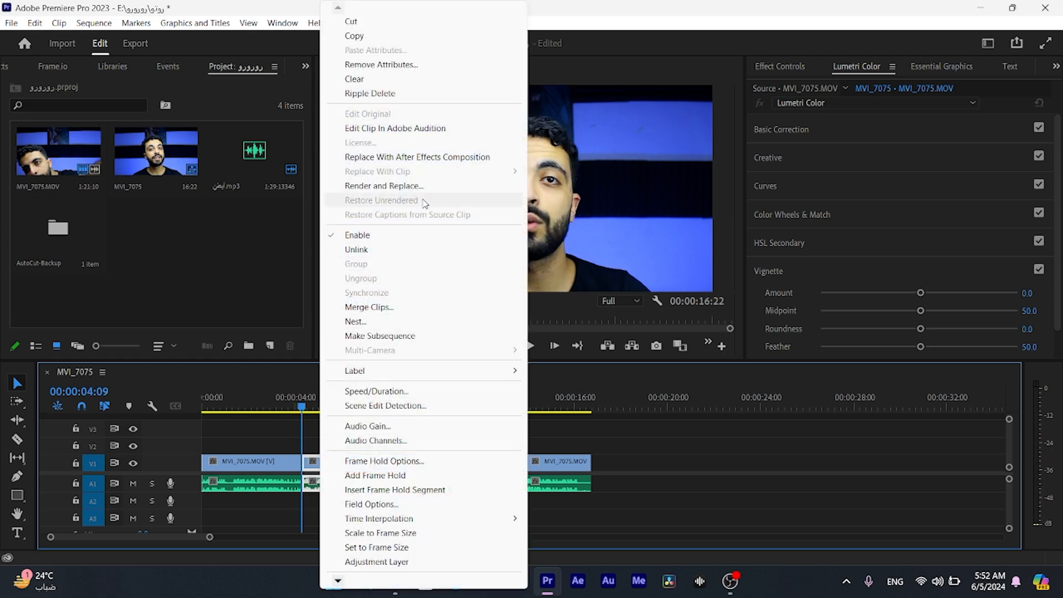
click(433, 158)
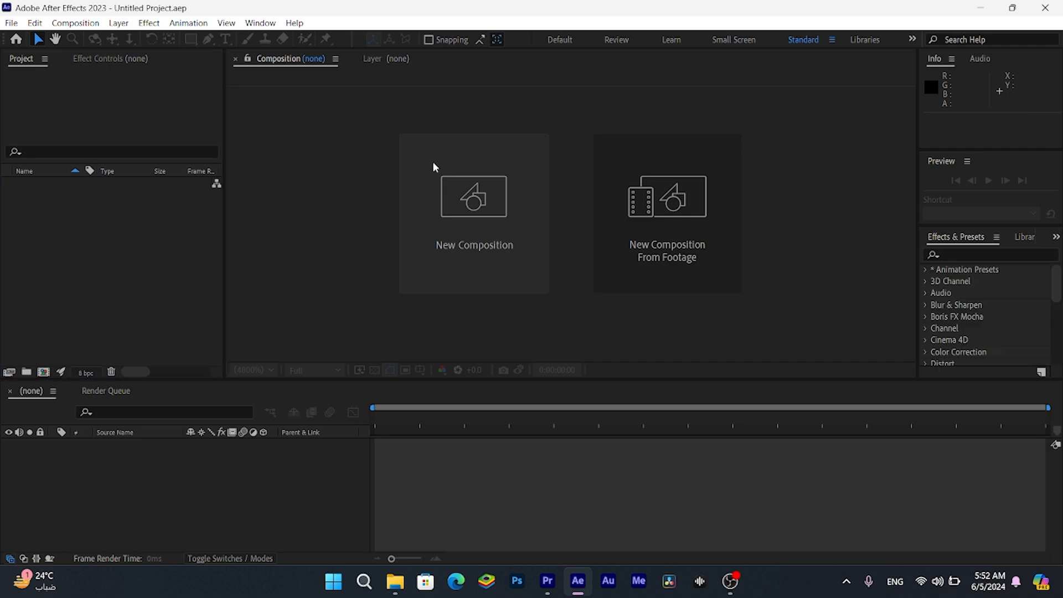
key(ctrl+s)
text(bb)
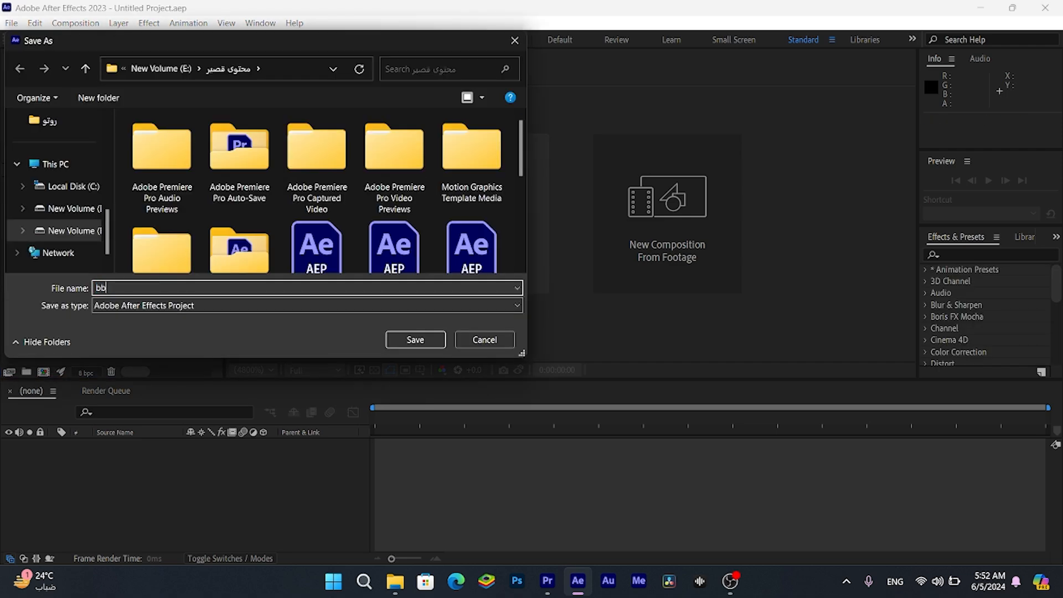
click(435, 337)
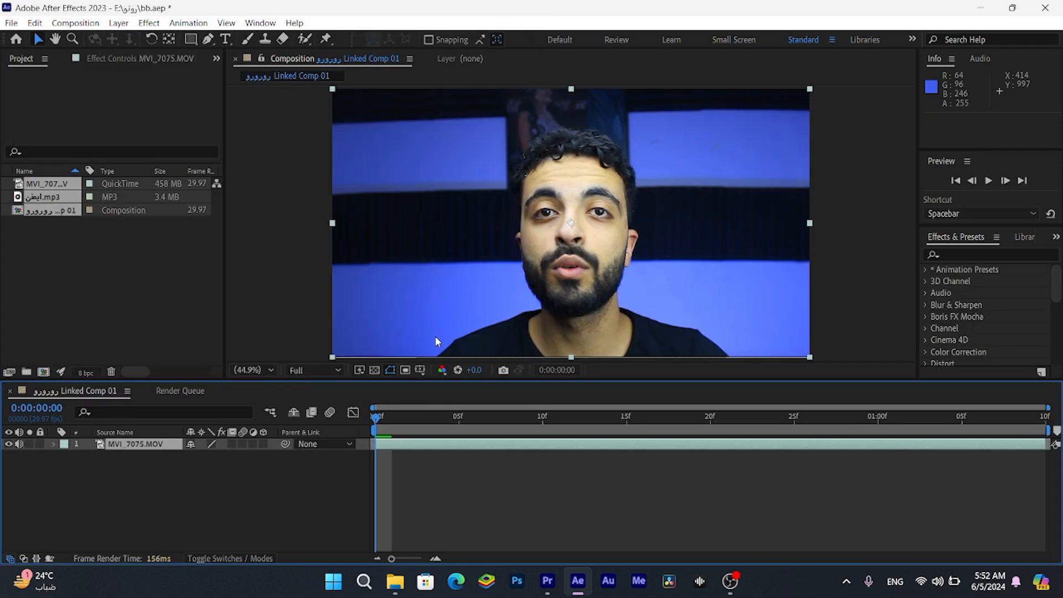
Open the MVI_7075.MOV layer for painting and mark the man's head, neck and shoulders as foreground with the Roto Brush.
double_click(125, 445)
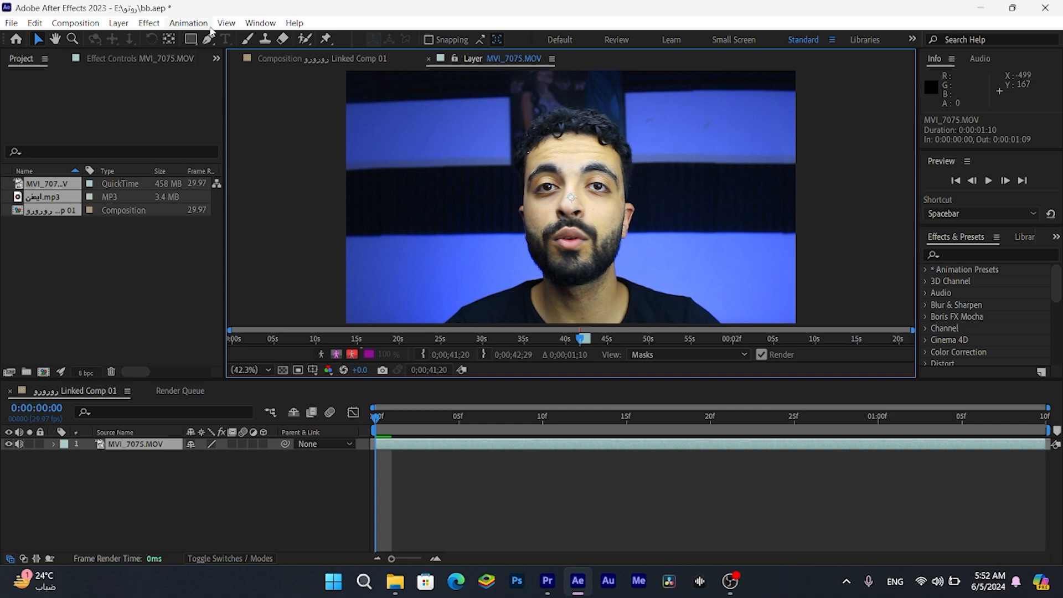
click(303, 40)
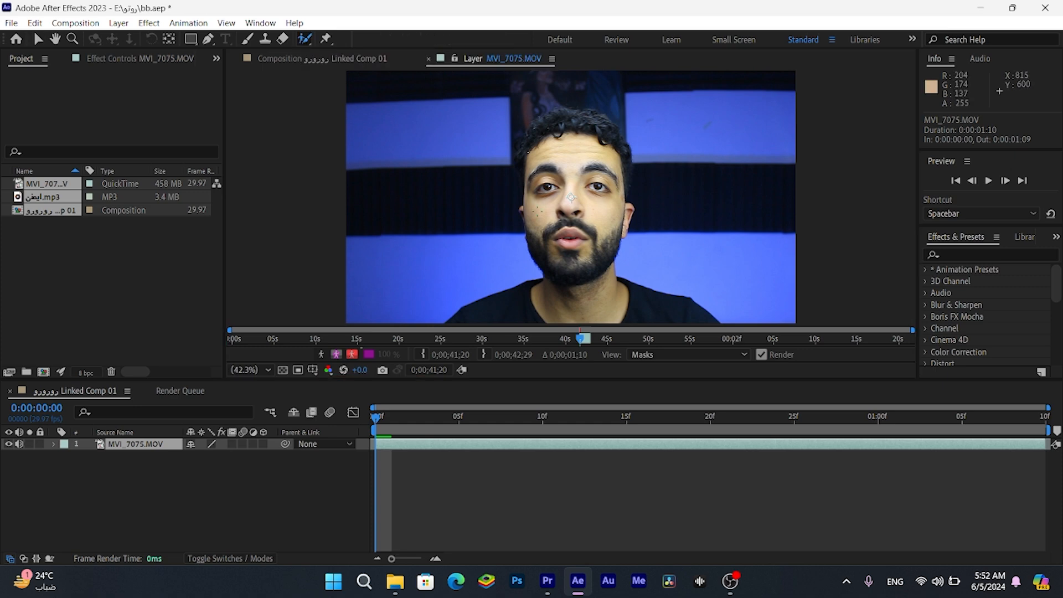
mouse_move(540, 173)
mouse_down()
mouse_move(549, 266)
mouse_move(477, 306)
mouse_move(686, 314)
mouse_move(609, 266)
mouse_move(626, 213)
mouse_up()
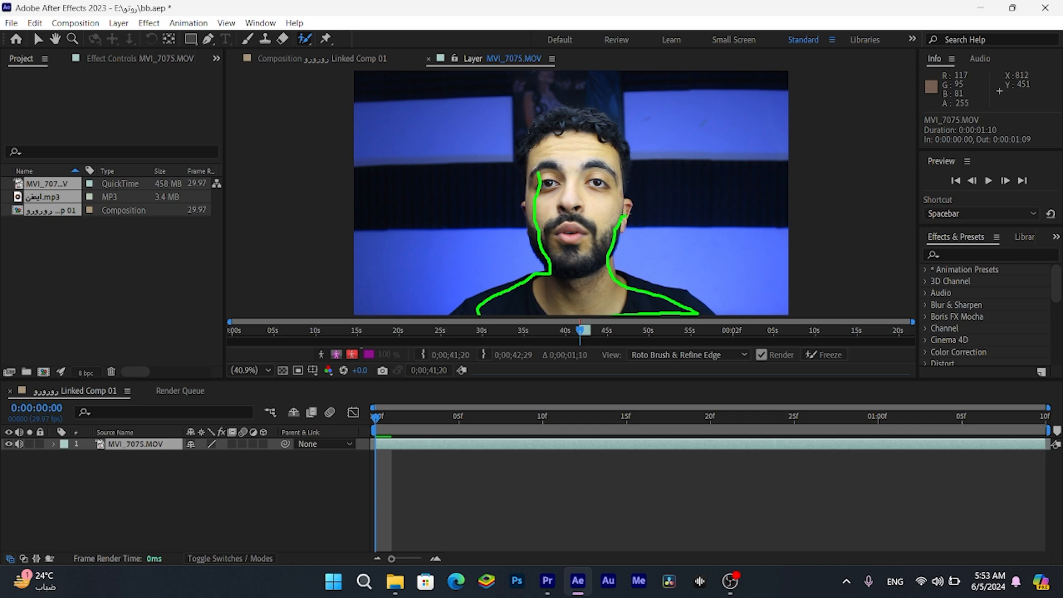
mouse_move(613, 153)
mouse_down()
mouse_move(561, 120)
mouse_move(527, 161)
mouse_move(538, 186)
mouse_up()
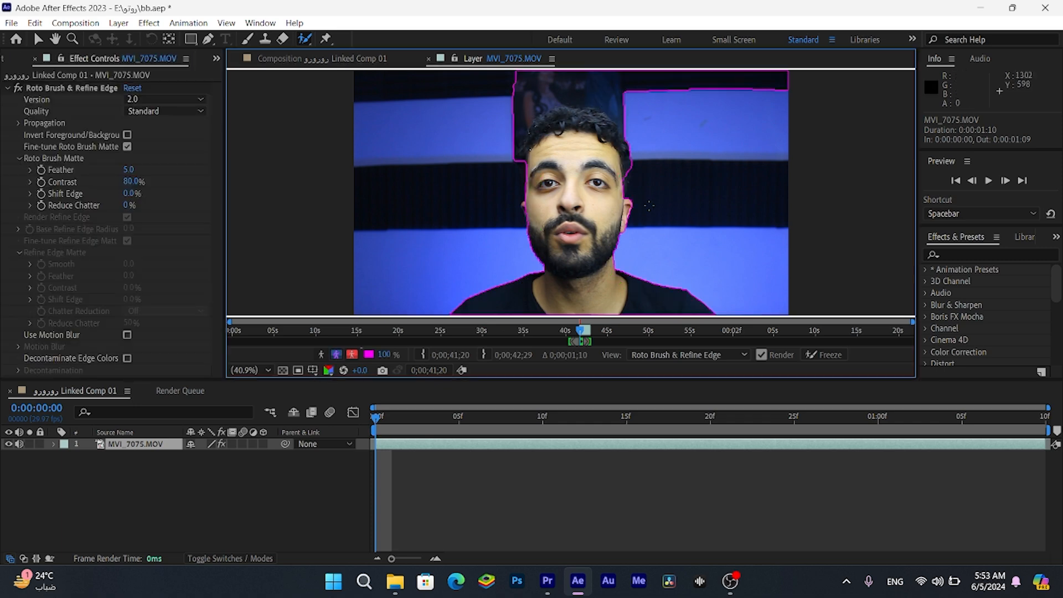
Refine the Roto Brush selection around the hair, subtracting the background above the head and adding the missed hair edge.
drag(661, 119, 590, 108)
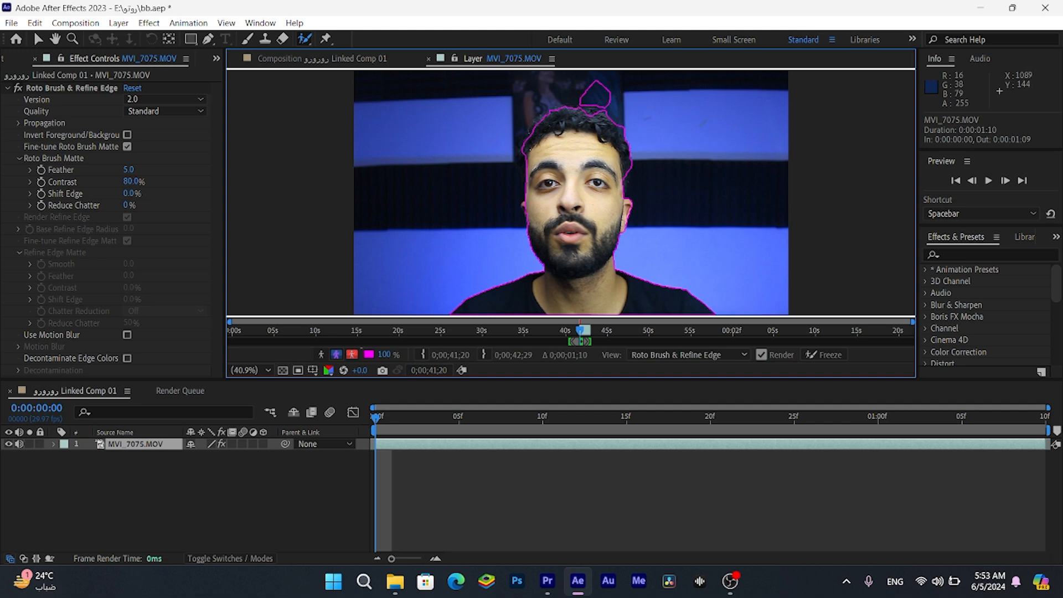
mouse_move(573, 92)
mouse_down()
mouse_move(611, 86)
mouse_move(619, 98)
mouse_move(585, 95)
mouse_move(599, 103)
mouse_move(598, 82)
mouse_move(604, 106)
mouse_up()
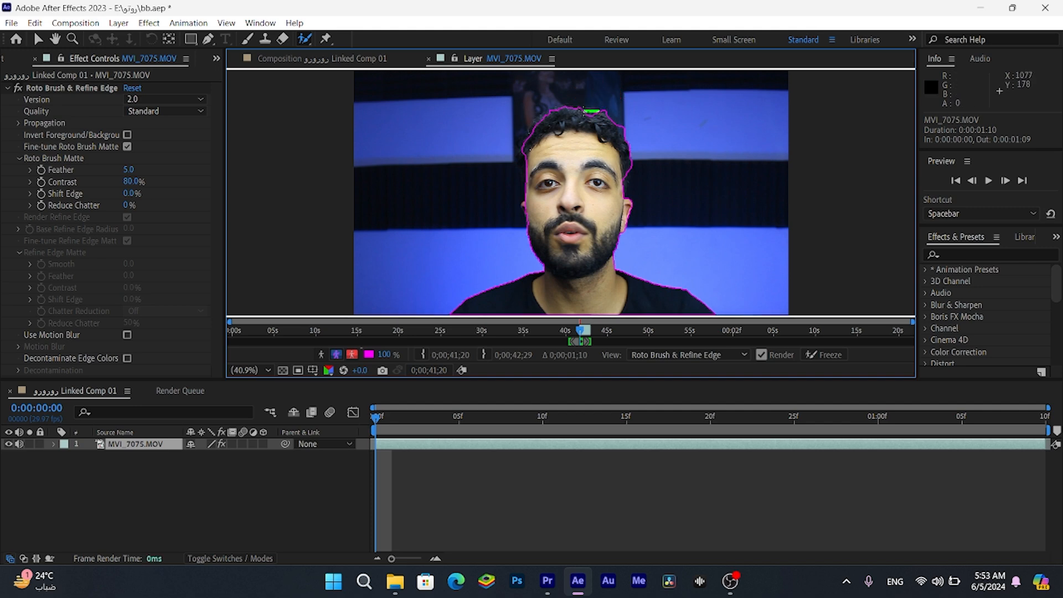
drag(547, 114, 546, 114)
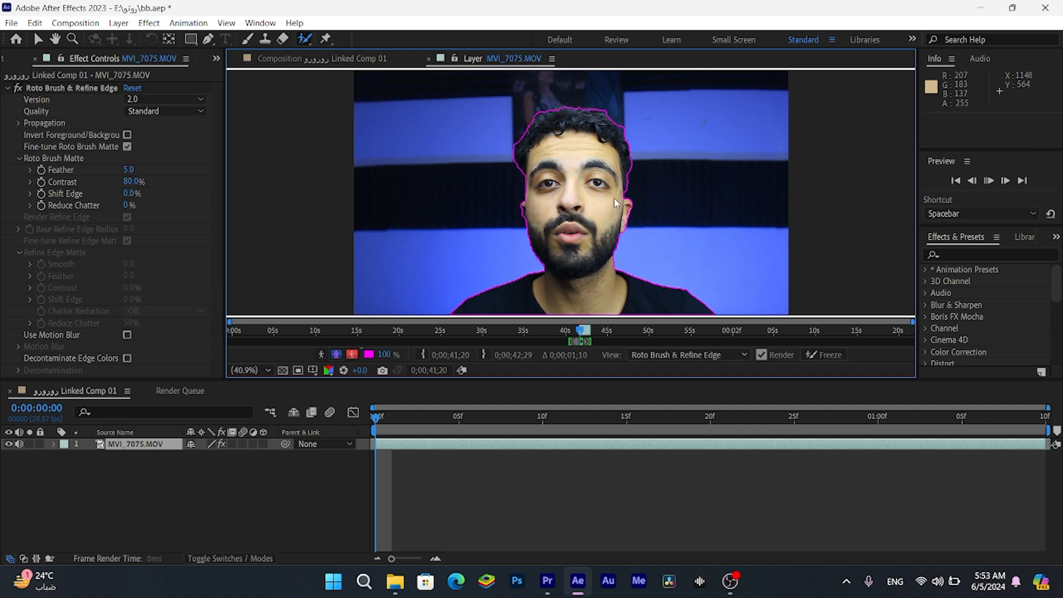
Play the layer through to propagate and check the Roto Brush selection across the clip, and freeze the propagation.
key(space)
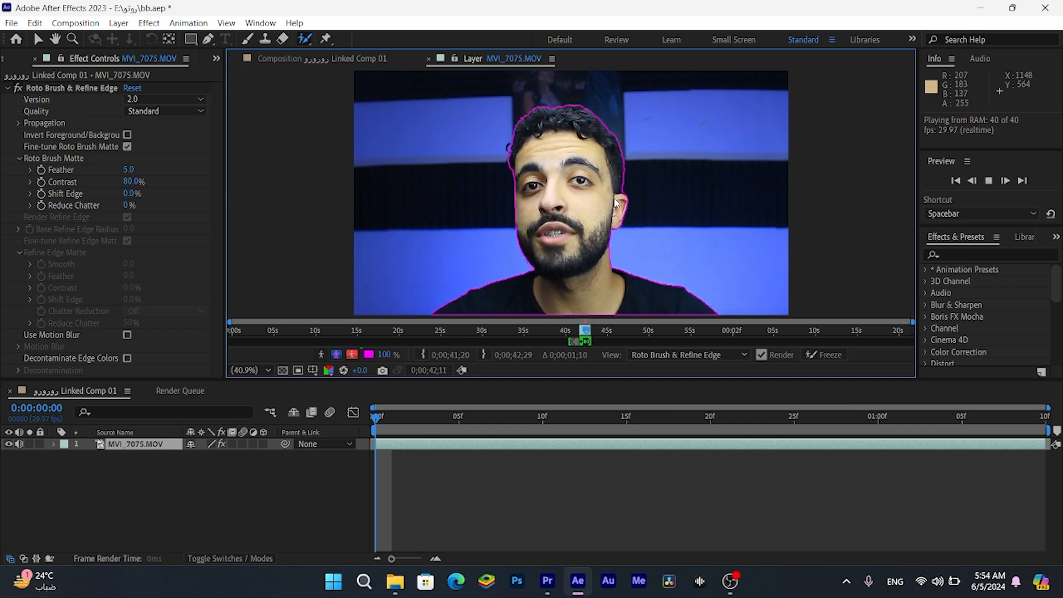
key(space)
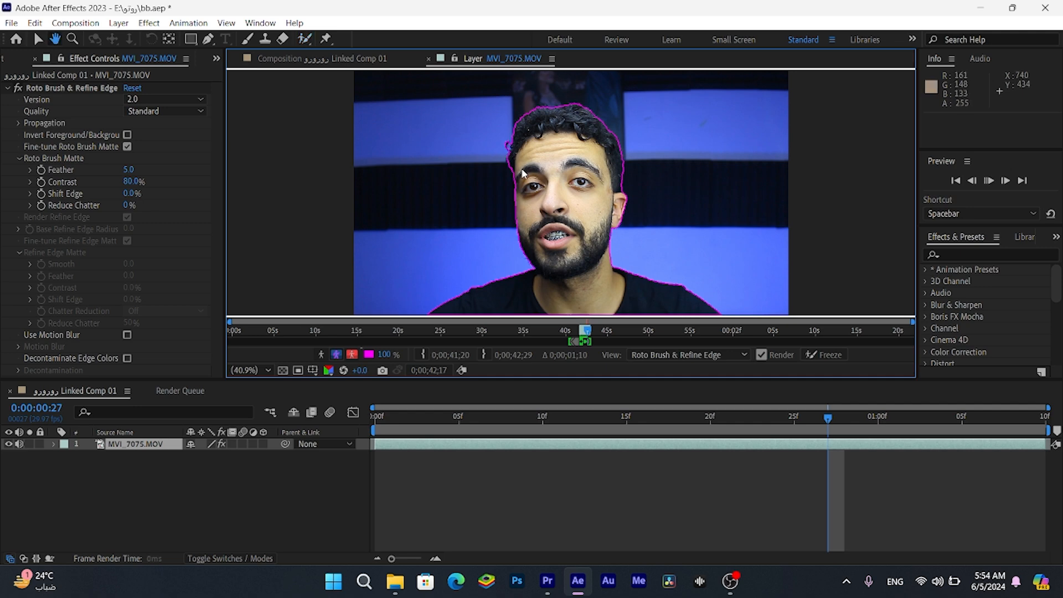
key(space)
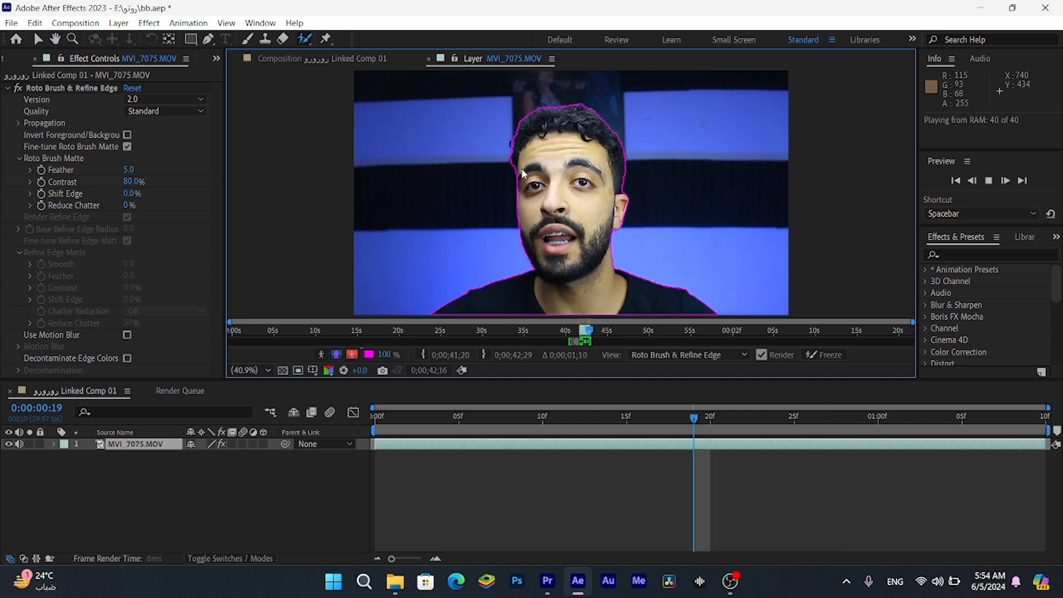
key(space)
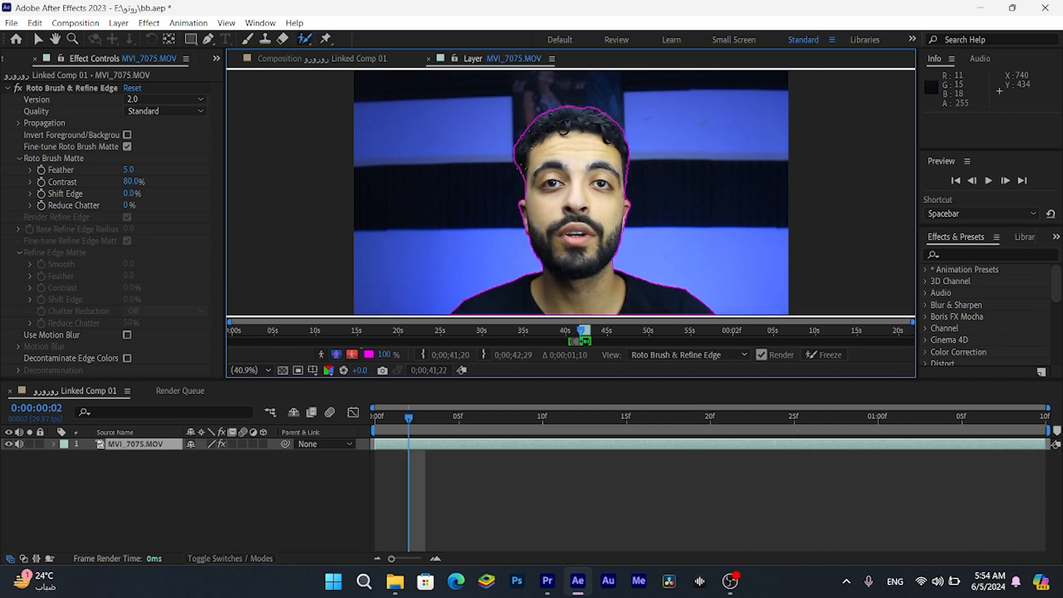
key(space)
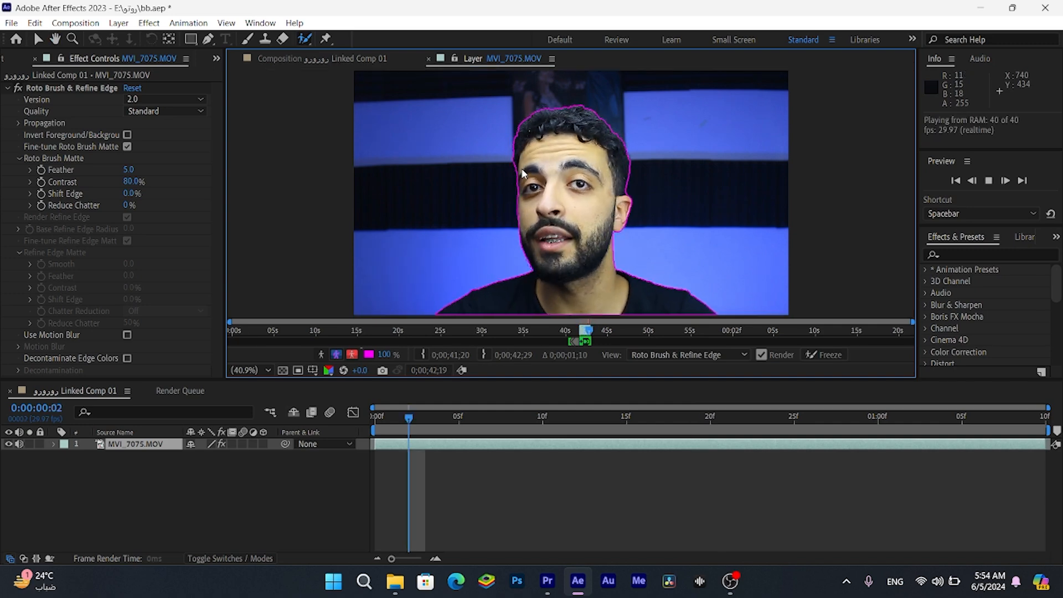
key(space)
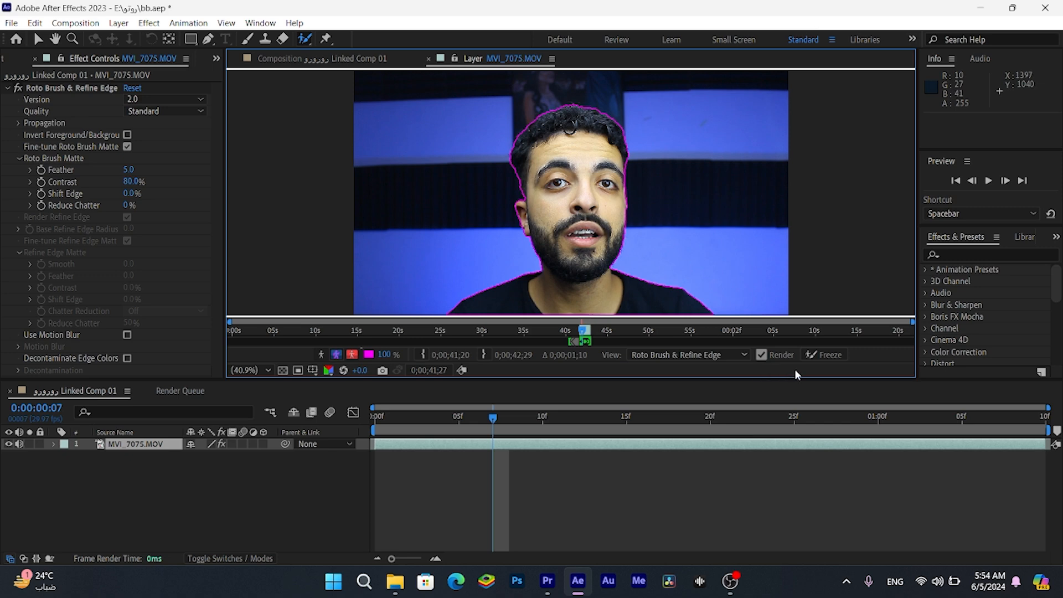
click(813, 358)
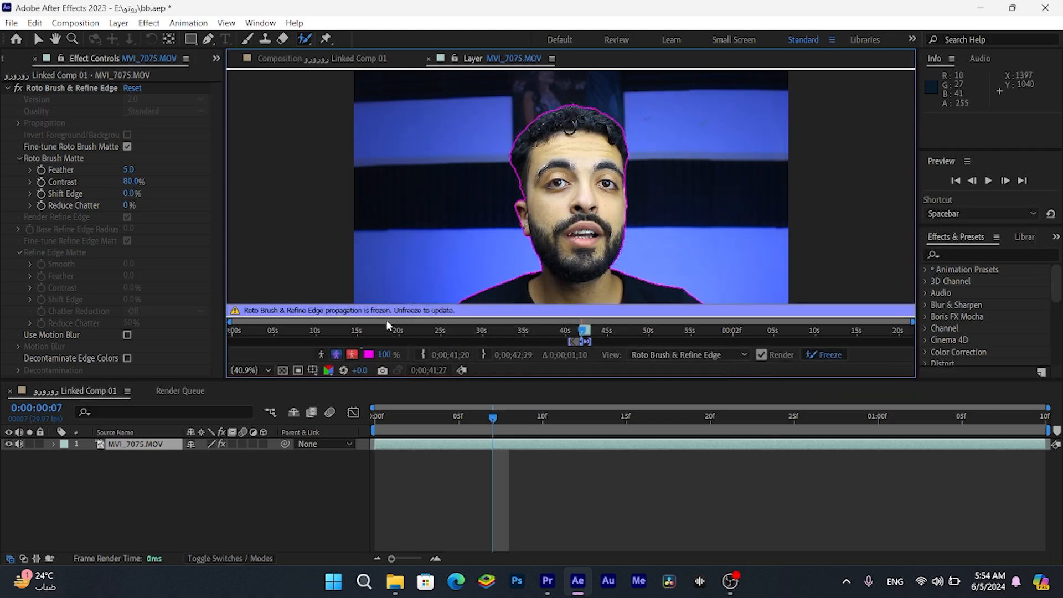
Examine the man's cutout by switching between the Alpha and Alpha Boundary views of the layer.
click(321, 356)
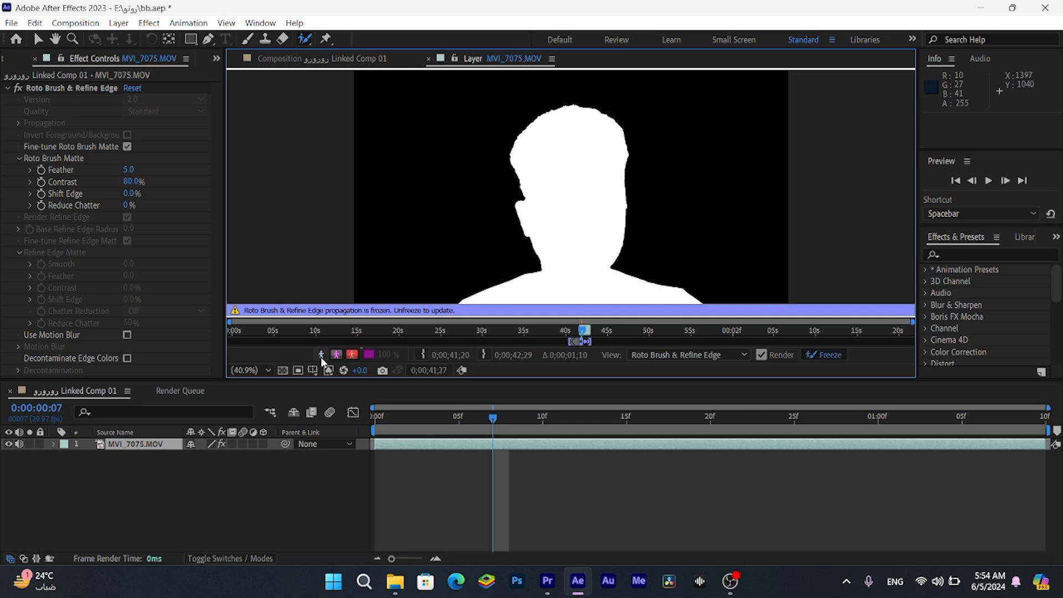
click(321, 357)
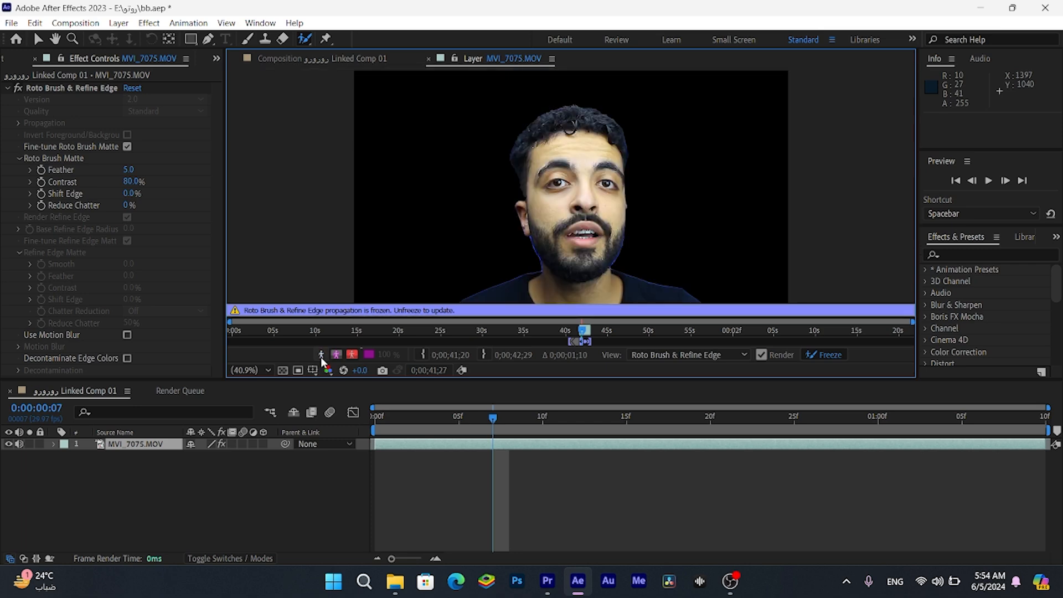
click(321, 356)
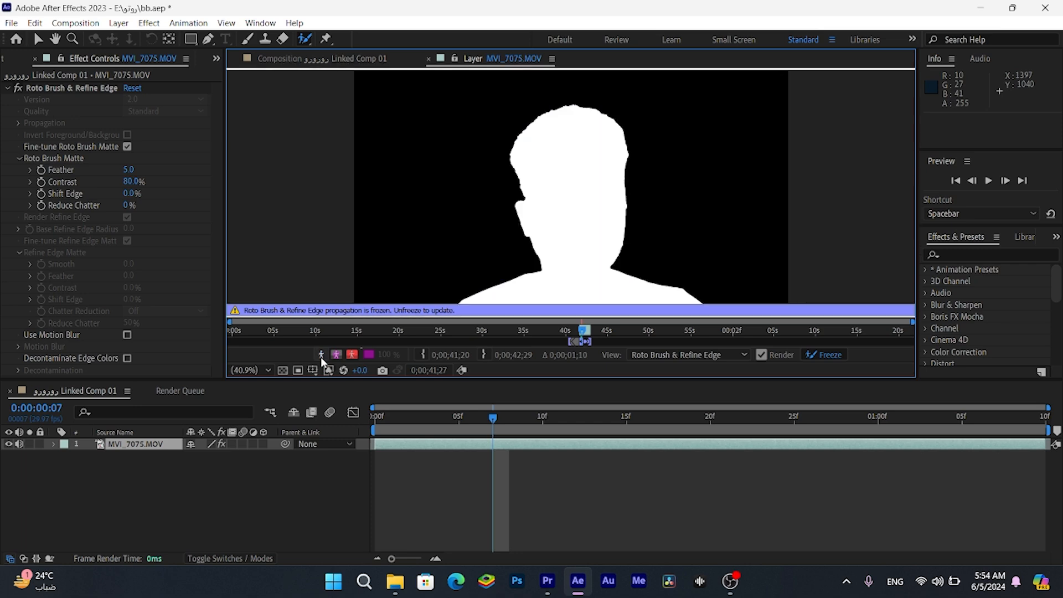
click(335, 355)
click(336, 354)
click(336, 354)
click(336, 354)
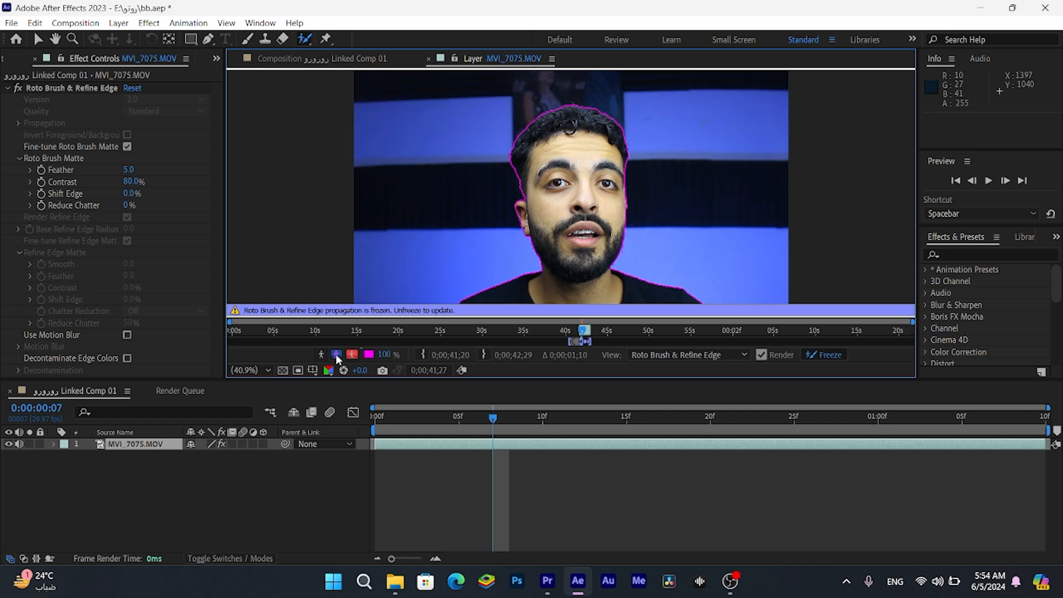
Return to the Linked Comp 01 composition and duplicate the rotoscoped MVI_7075.MOV layer.
click(145, 447)
click(382, 64)
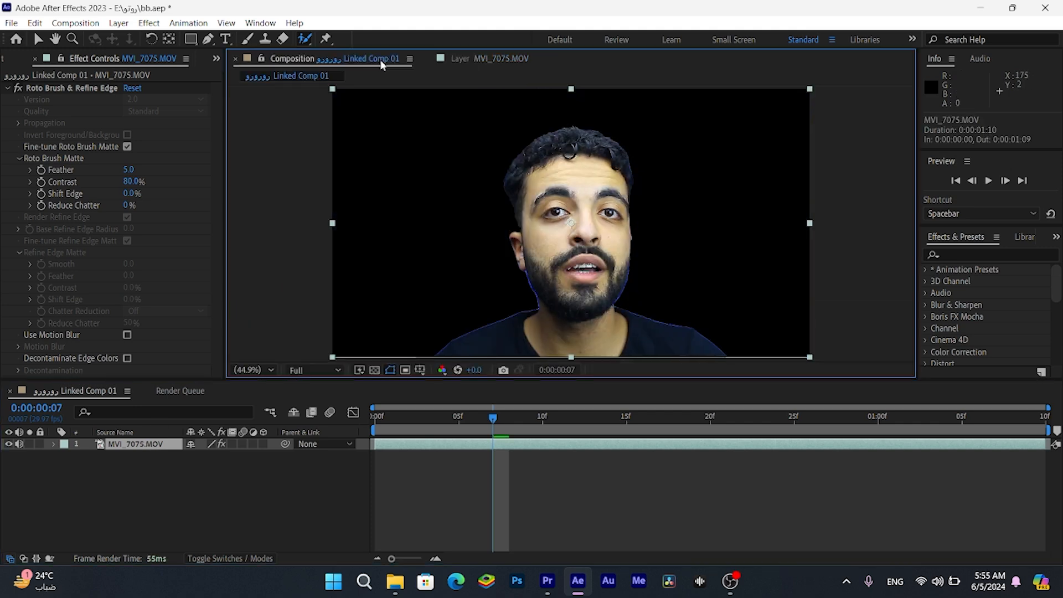
click(137, 446)
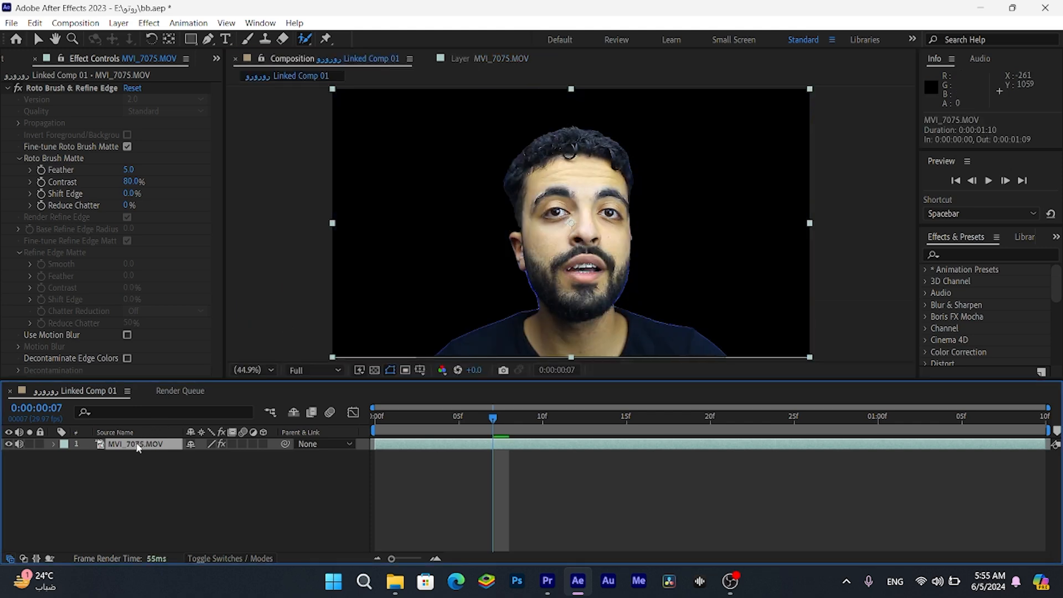
key(ctrl+d)
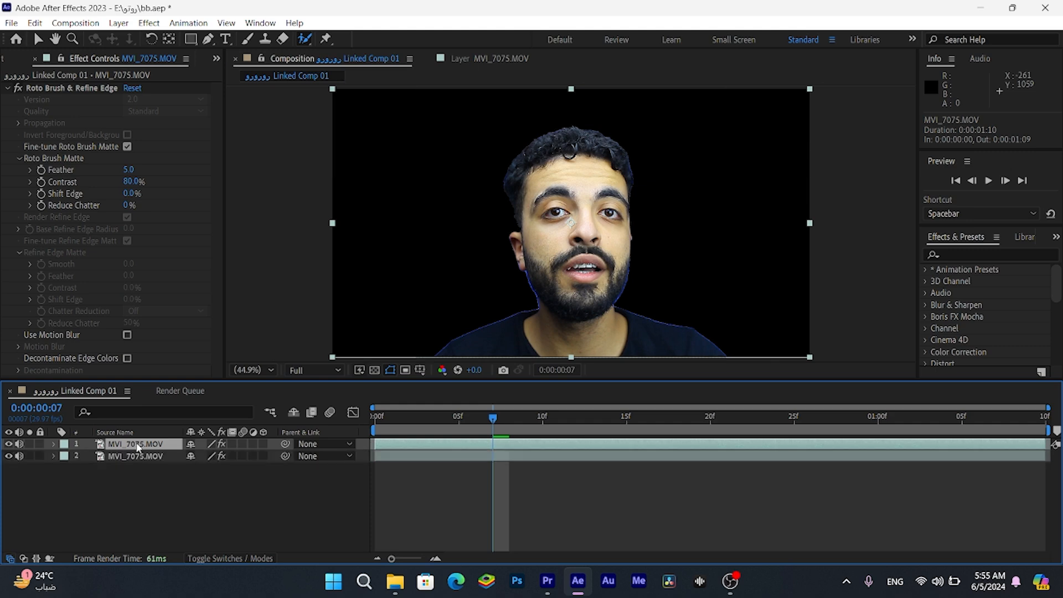
Disable the Roto Brush & Refine Edge effect on the lower MVI_7075.MOV copy and compare the image with that layer hidden and shown.
click(54, 456)
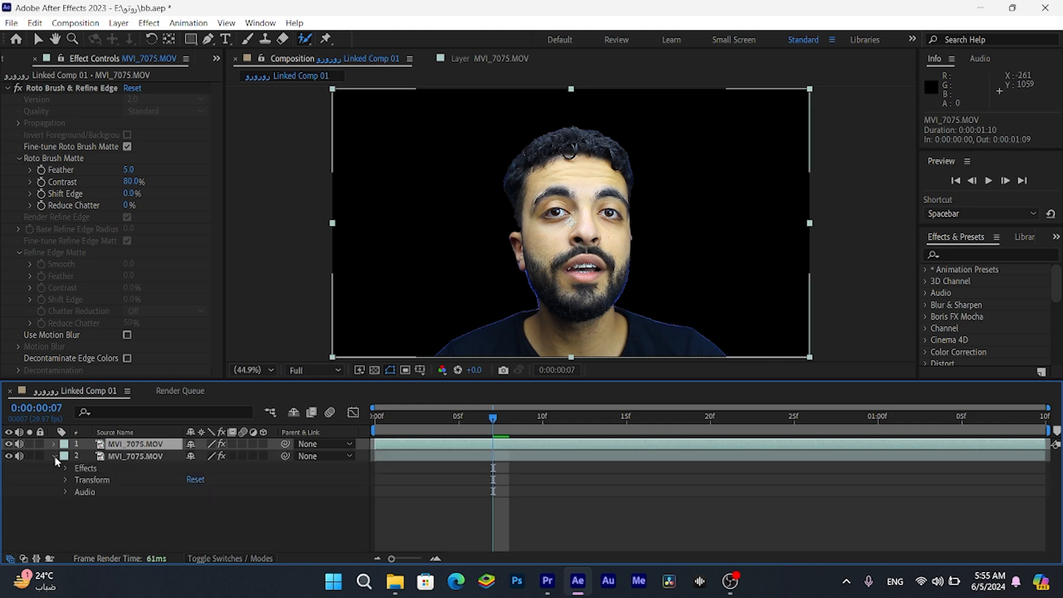
click(66, 468)
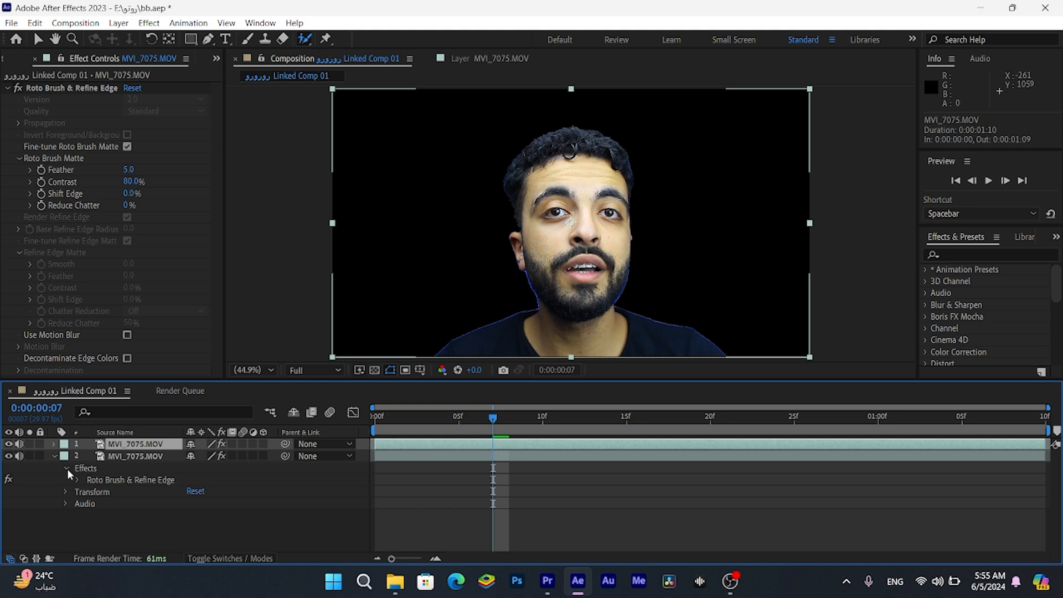
click(9, 480)
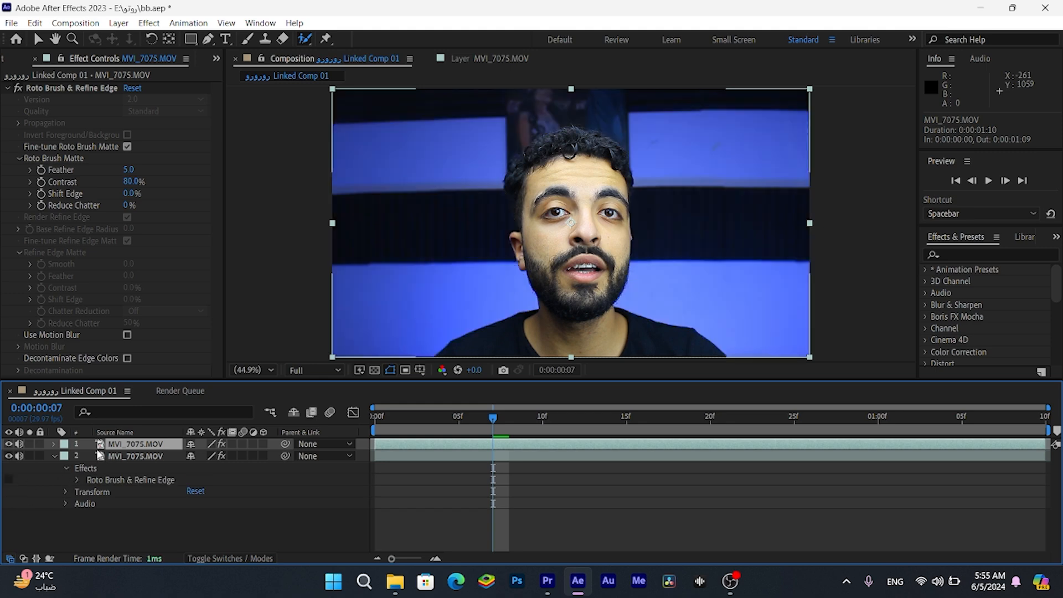
click(59, 455)
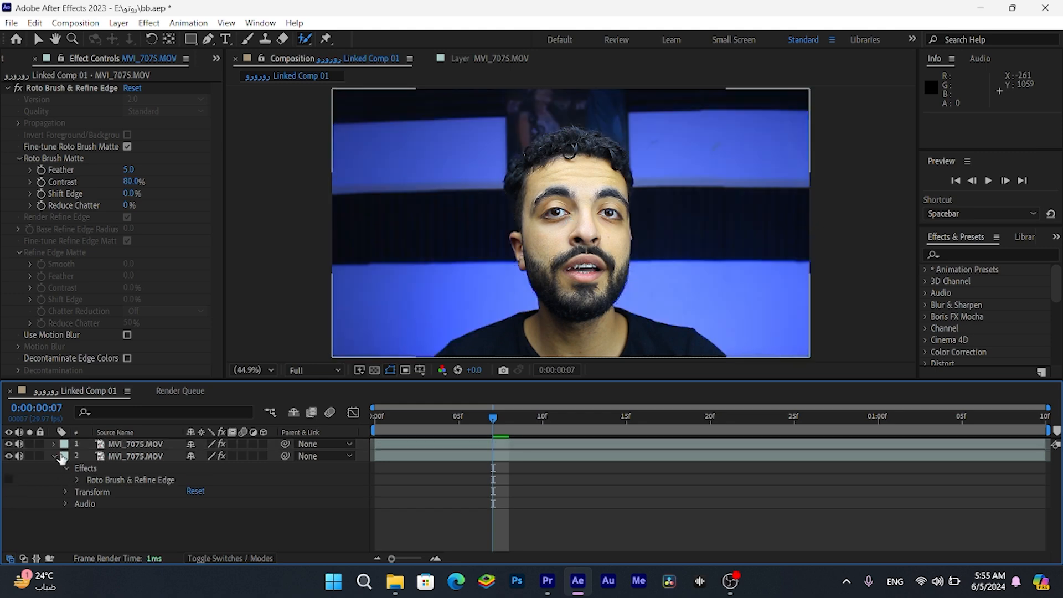
click(54, 457)
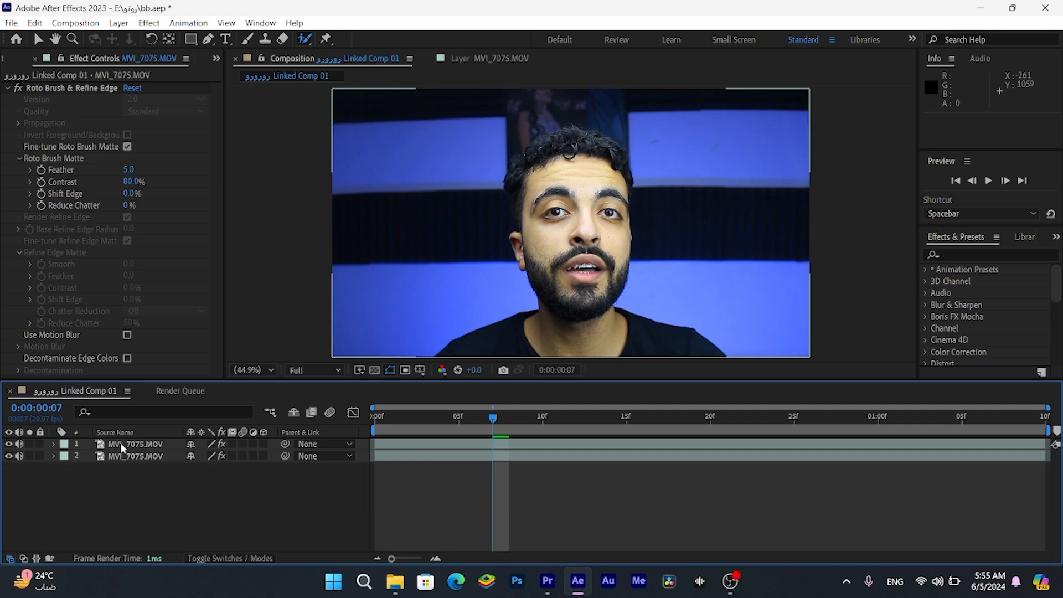
click(8, 457)
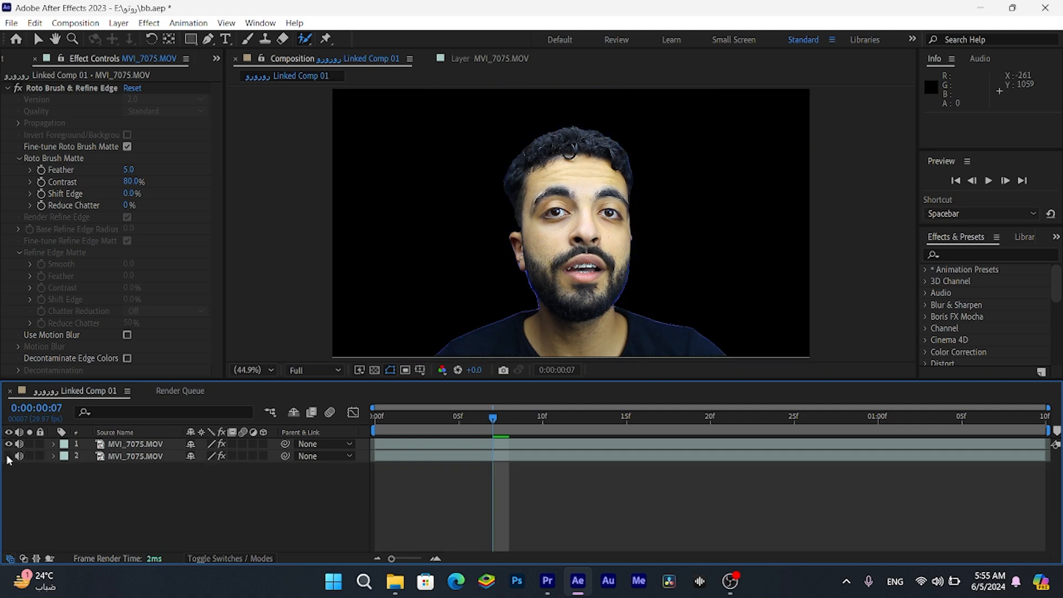
click(8, 457)
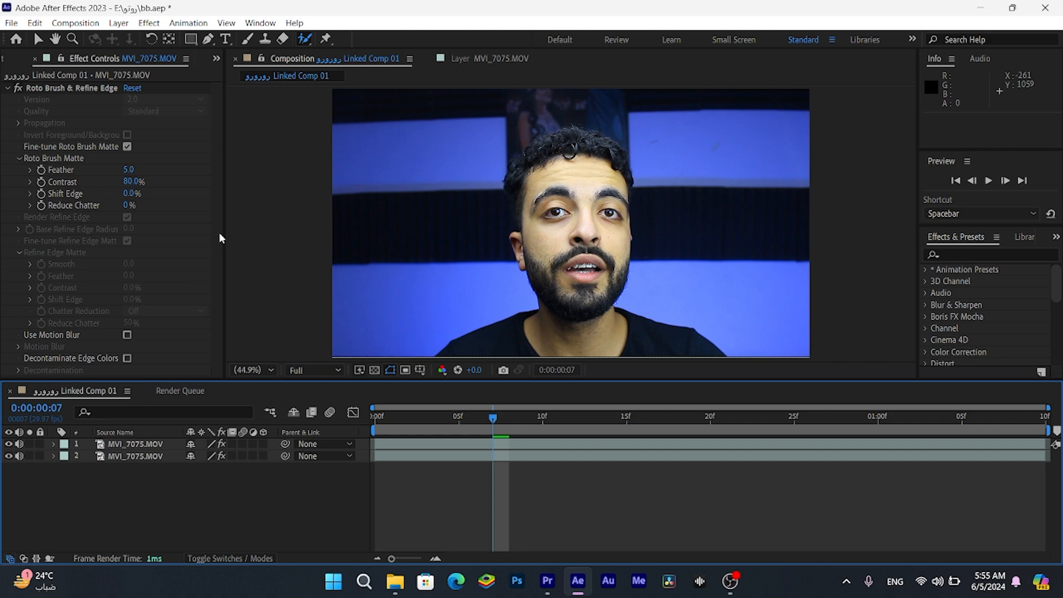
Add the text "ورايا" at the start of the composition and move it beside the man's face, slightly overlapping his ear.
click(226, 40)
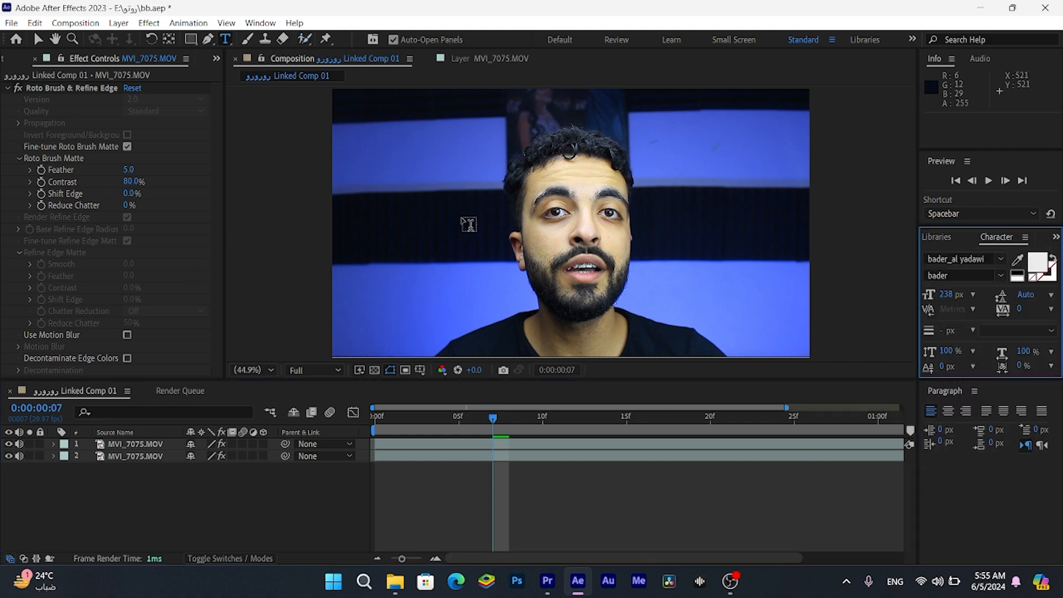
key(Home)
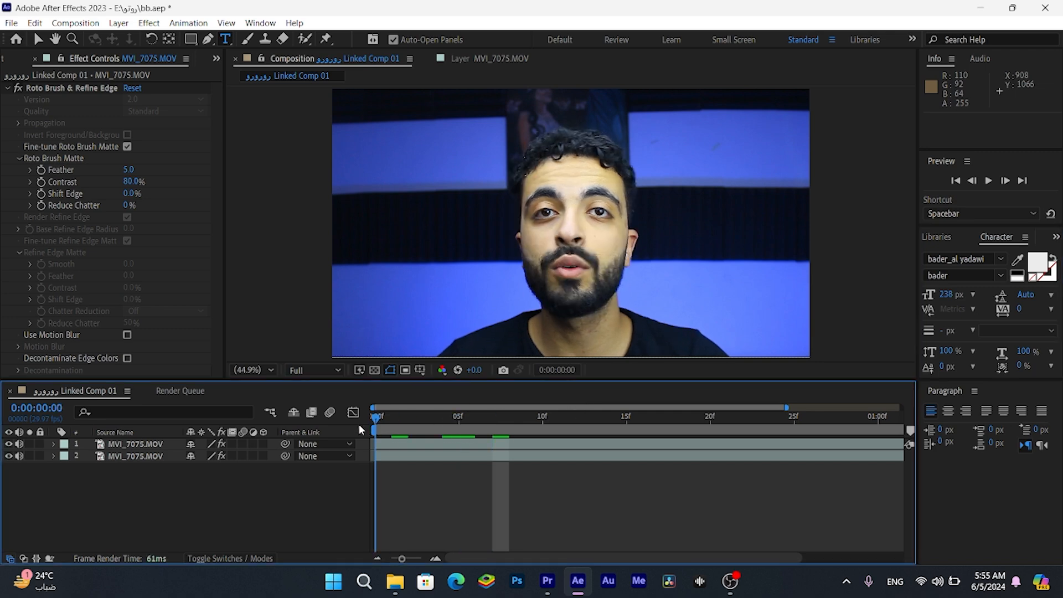
click(777, 221)
text(ورايا)
drag(753, 216, 647, 238)
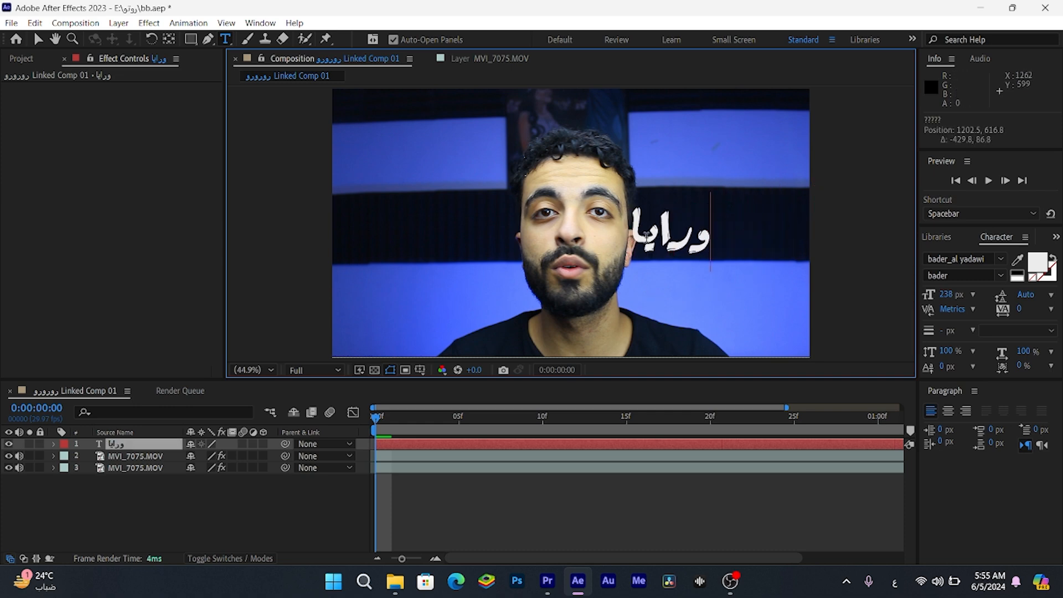
Lengthen the text "ورايا" with kashida characters before its final letter and centre it across the man's face at nose height.
click(646, 237)
text(ــــــ)
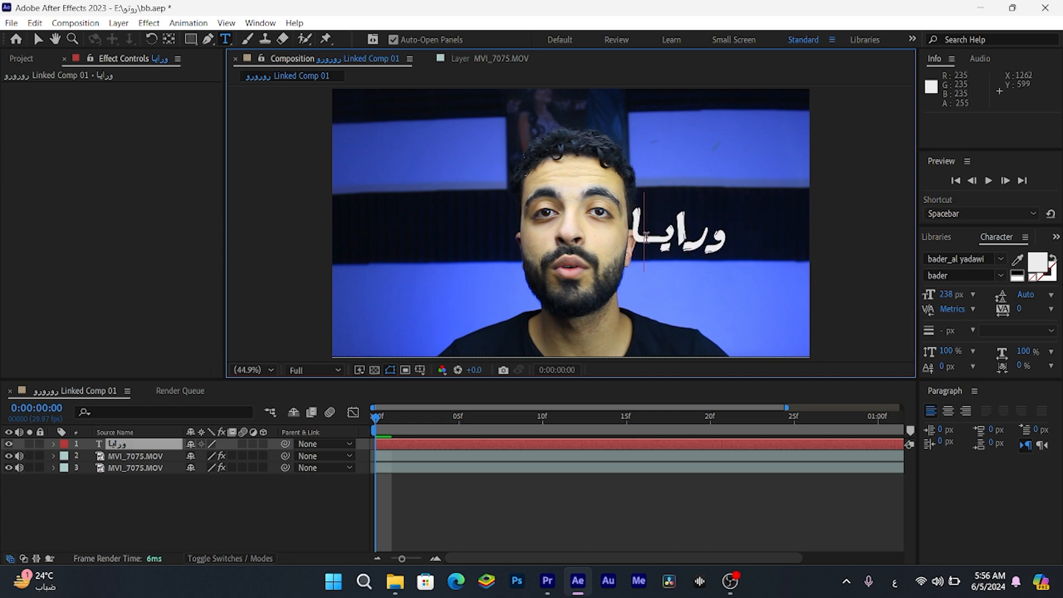
drag(662, 246, 582, 237)
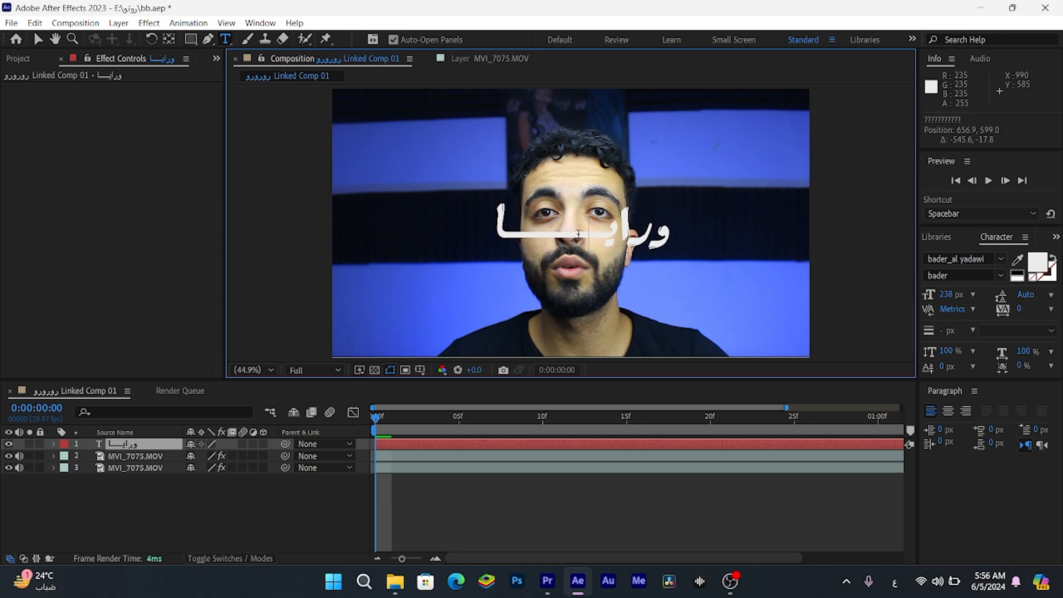
text(ـــ)
drag(621, 292, 593, 291)
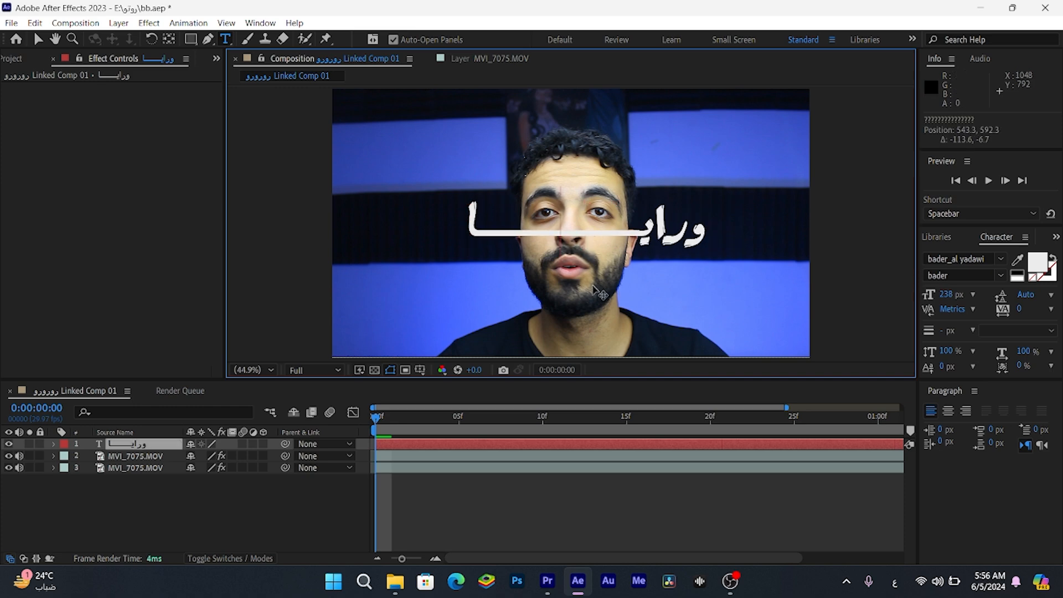
Move the text layer between the two MVI_7075.MOV layers so the text sits behind the man.
click(52, 445)
drag(130, 445, 218, 473)
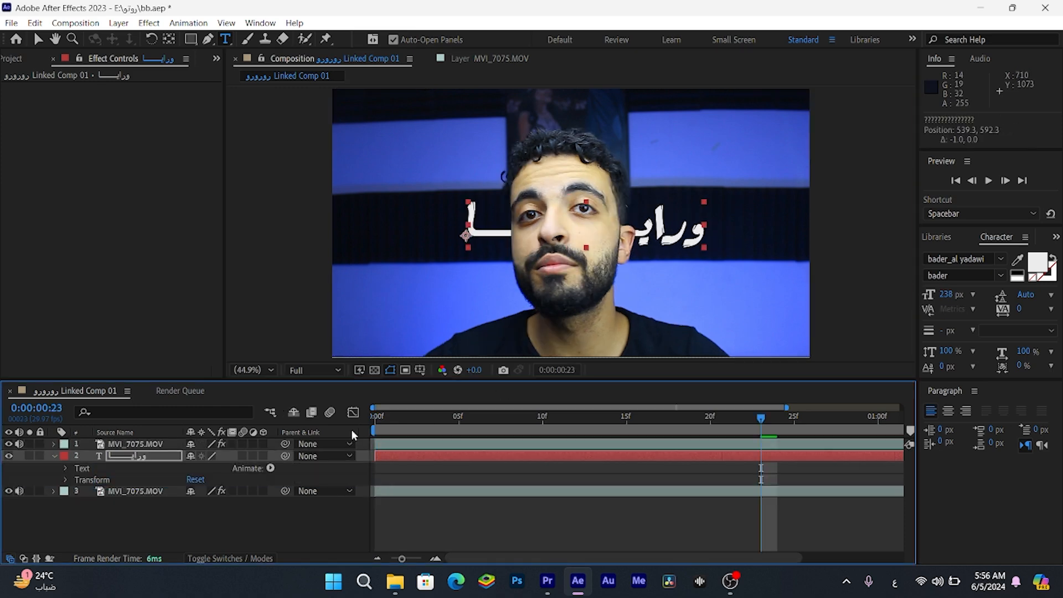
Find the end of the spoken word at 0:00:00:20 and trim the end of the text layer to that frame.
drag(761, 415, 701, 428)
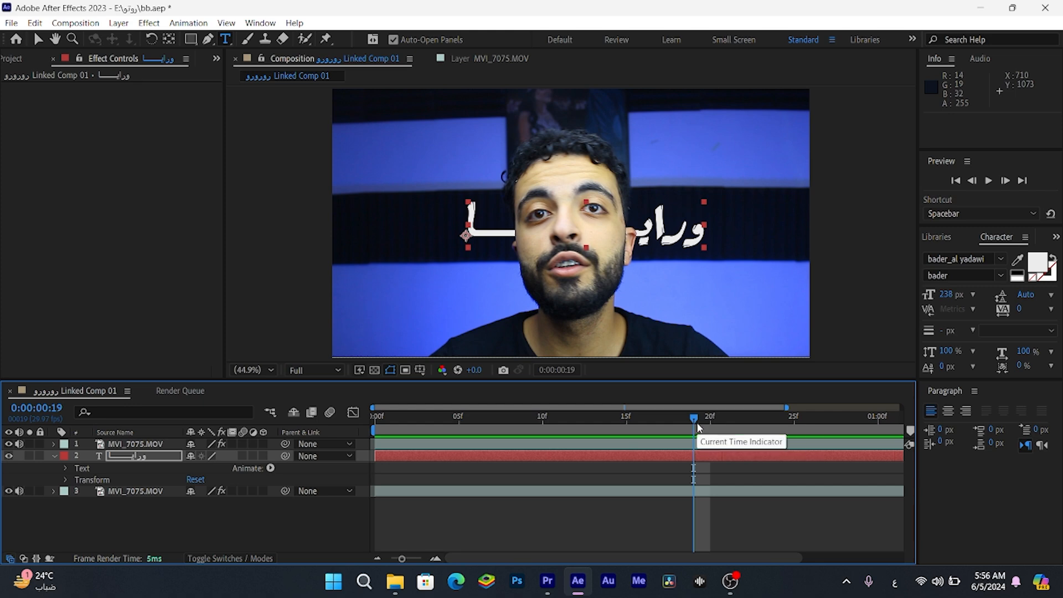
drag(698, 426, 708, 444)
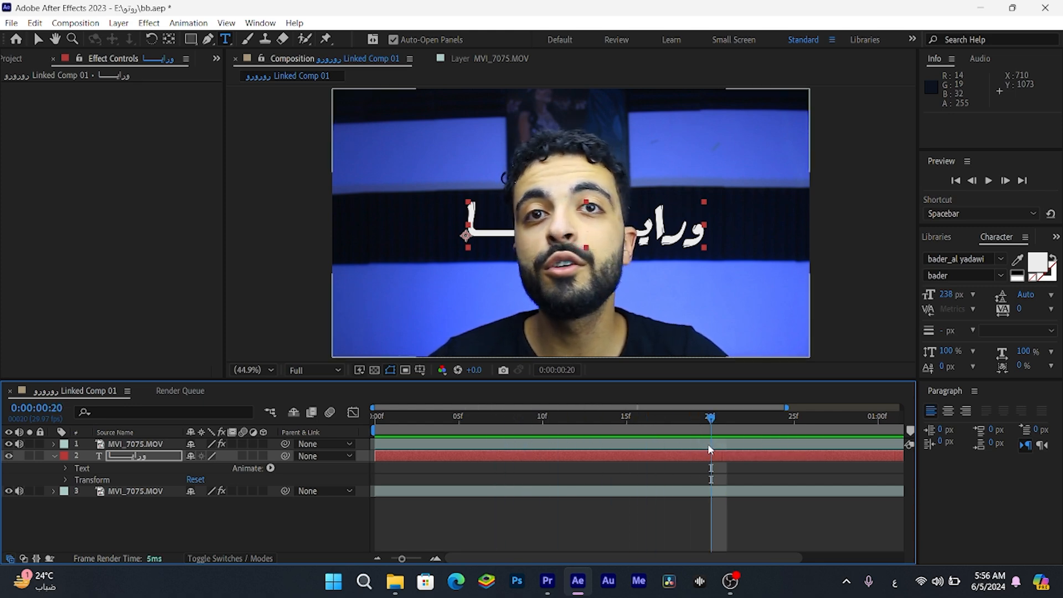
click(902, 456)
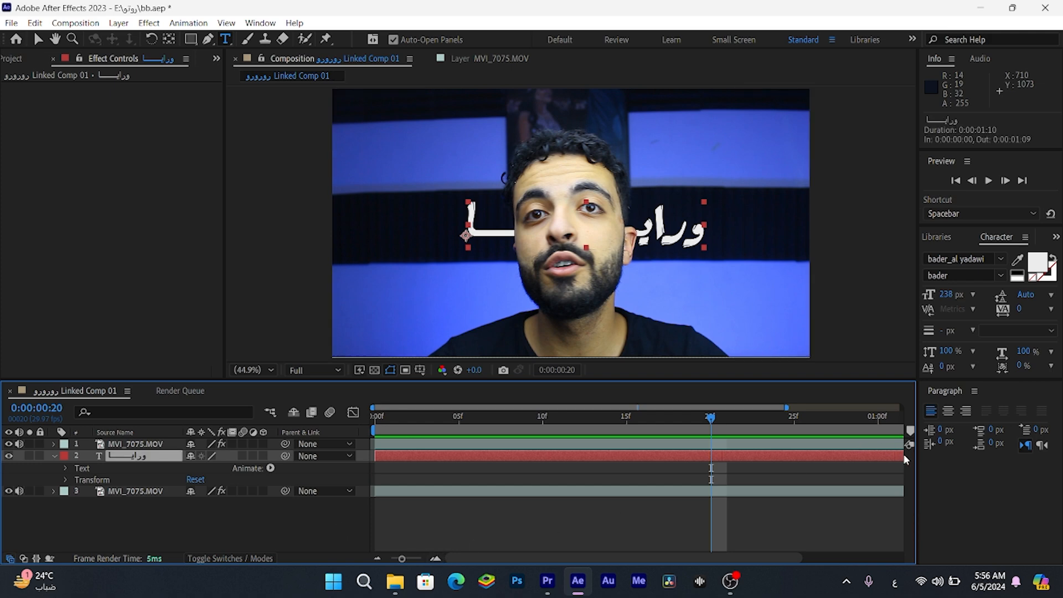
drag(902, 461, 634, 466)
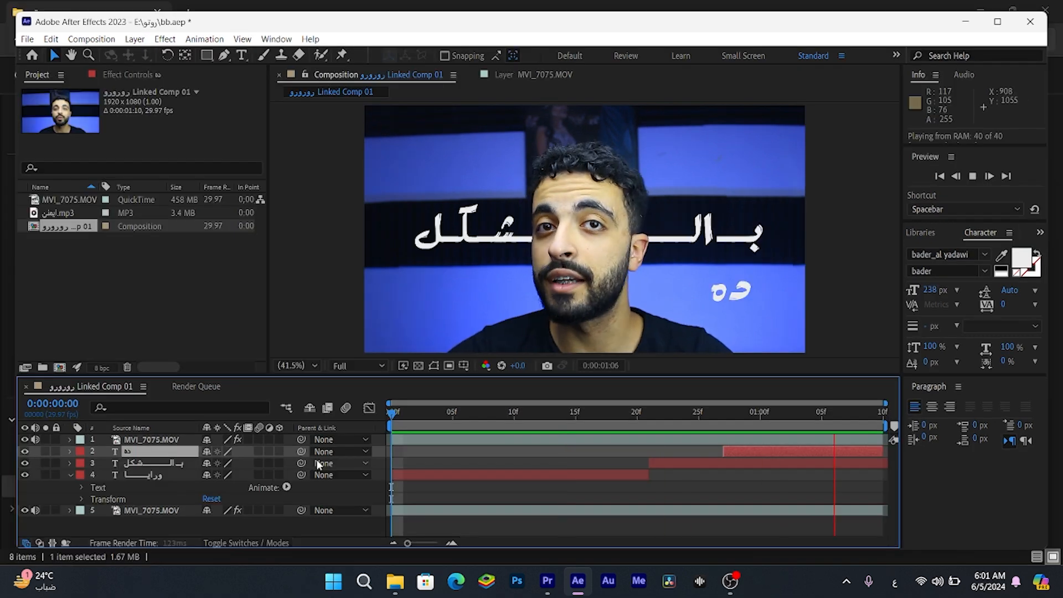
Save the After Effects project and switch to Premiere Pro.
key(ctrl+s)
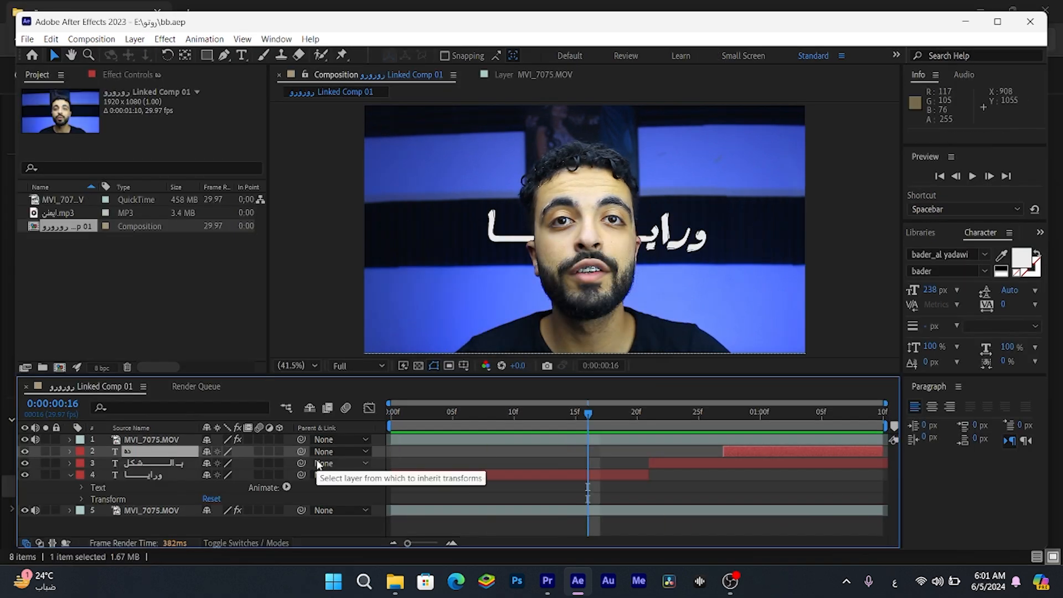
click(547, 581)
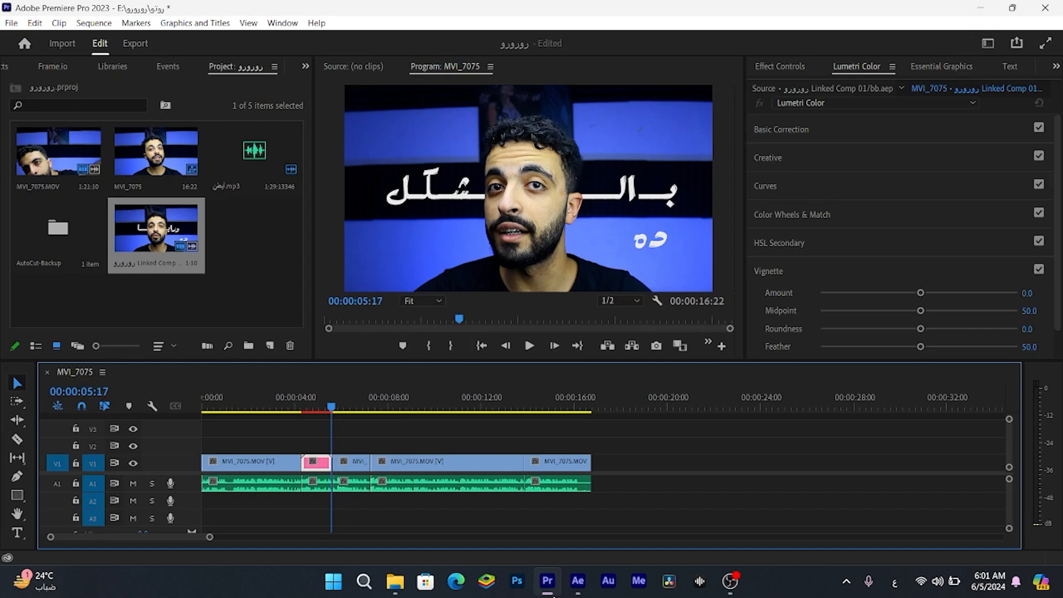
Play the MVI_7075 sequence twice from just before the linked composition clip to review the text effect, and save the project.
click(286, 396)
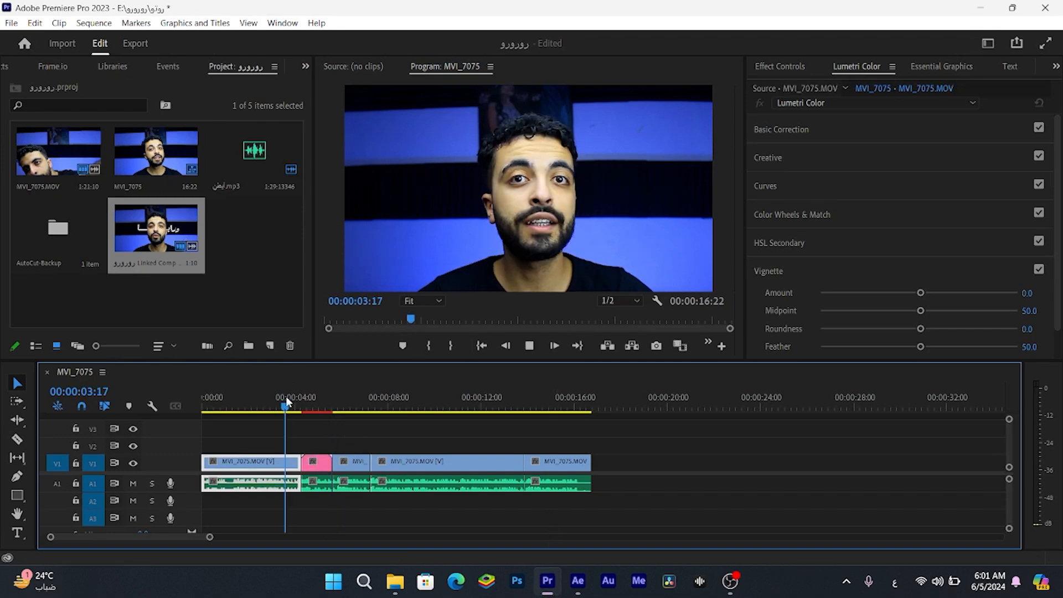
key(space)
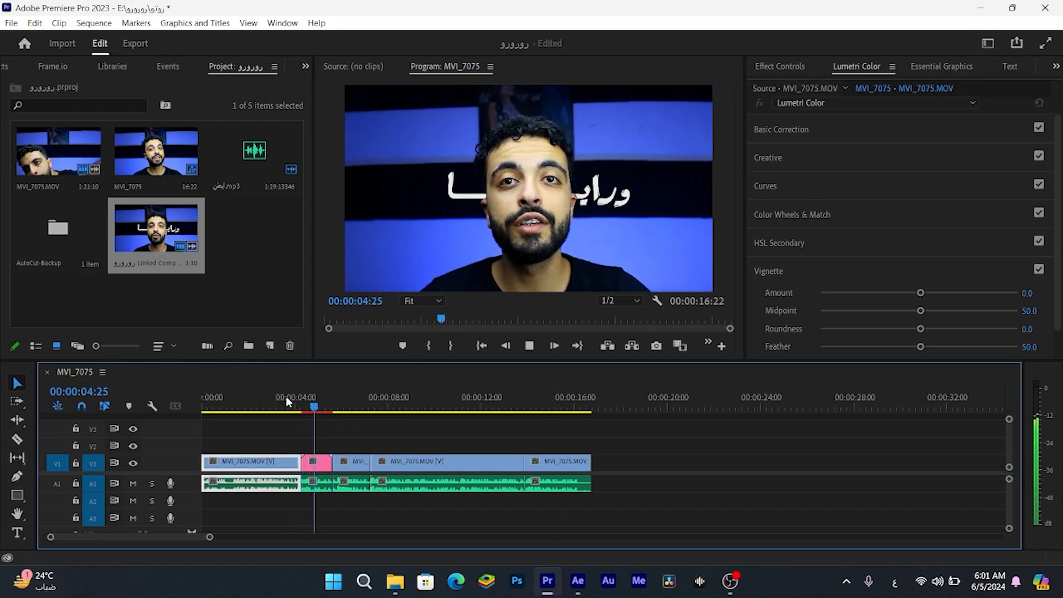
key(space)
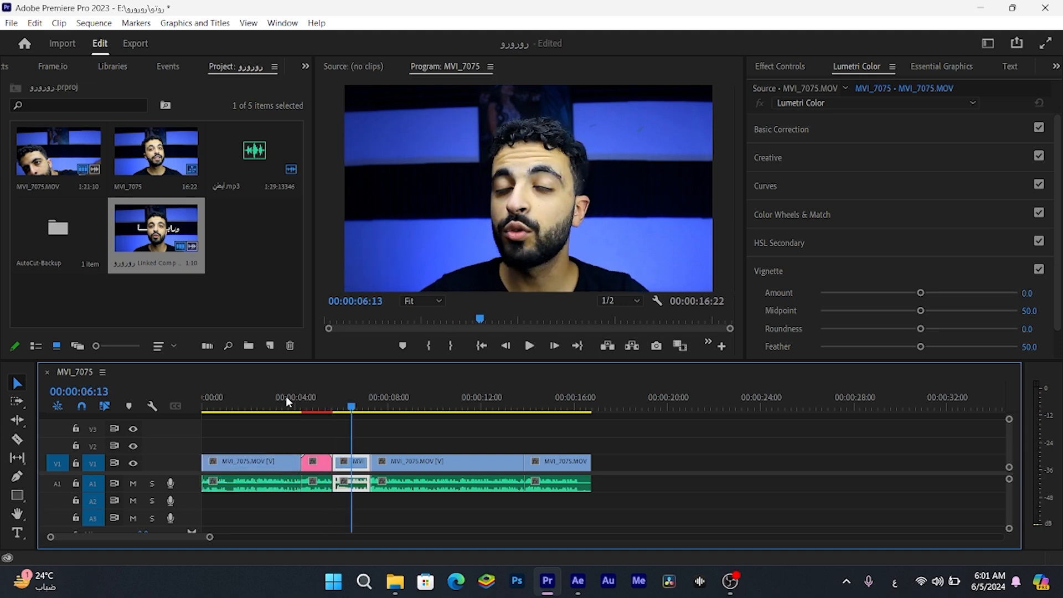
click(286, 397)
key(space)
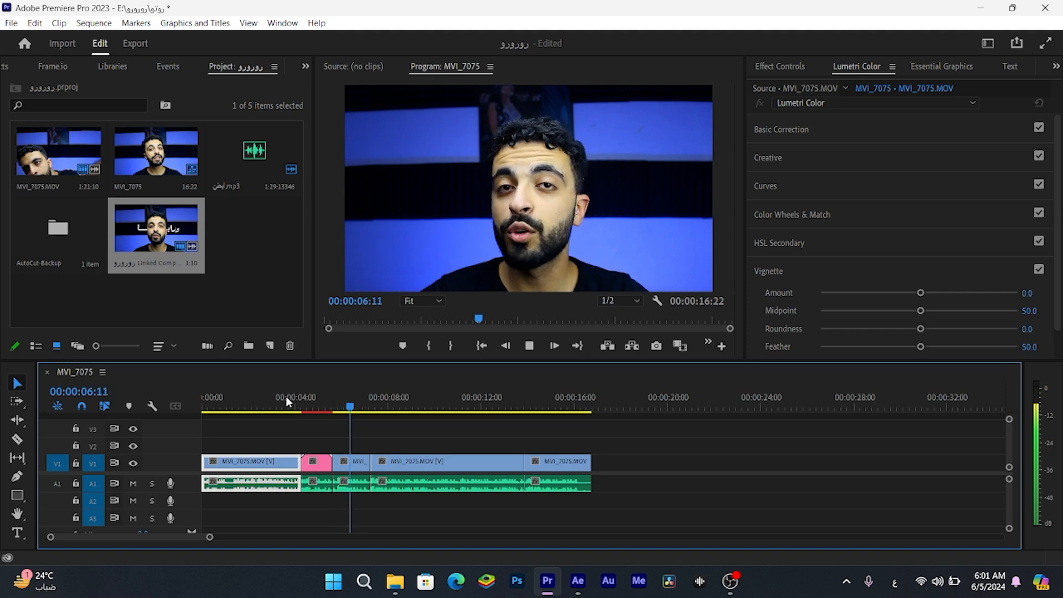
key(space)
key(ctrl+s)
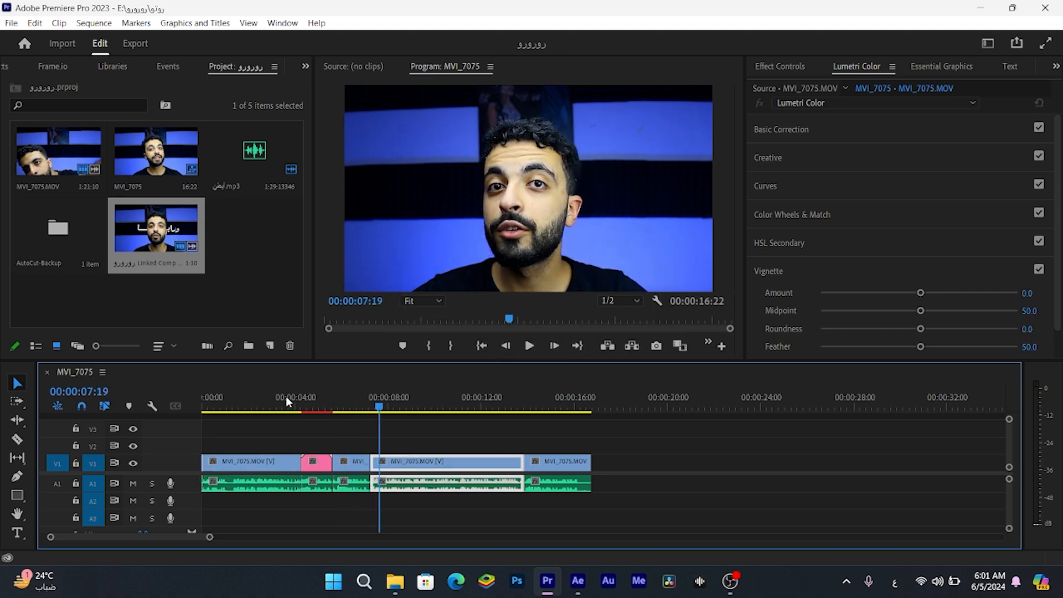